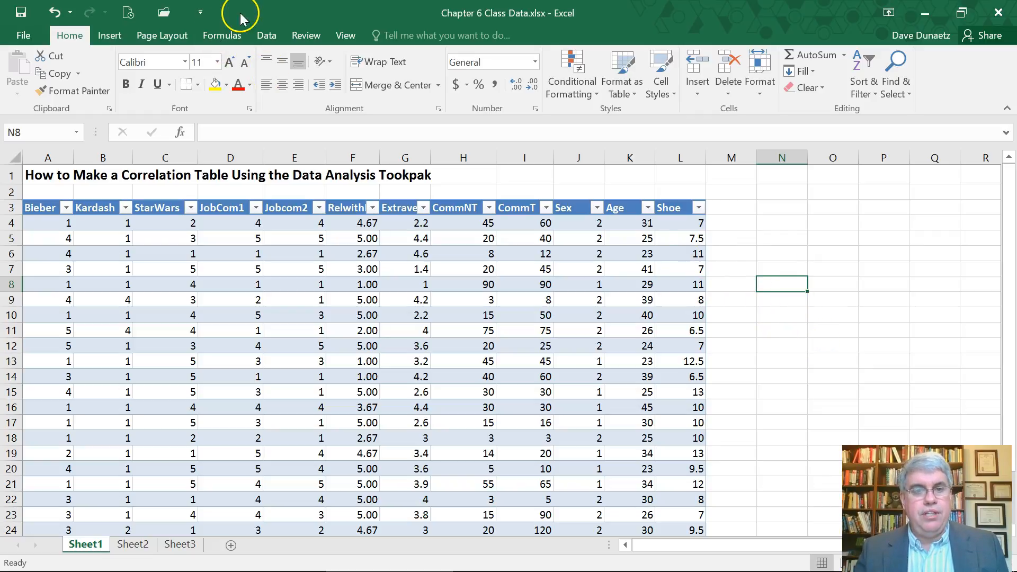
- Start the Correlation analysis tool from the Data Analysis ToolPak
click(267, 37)
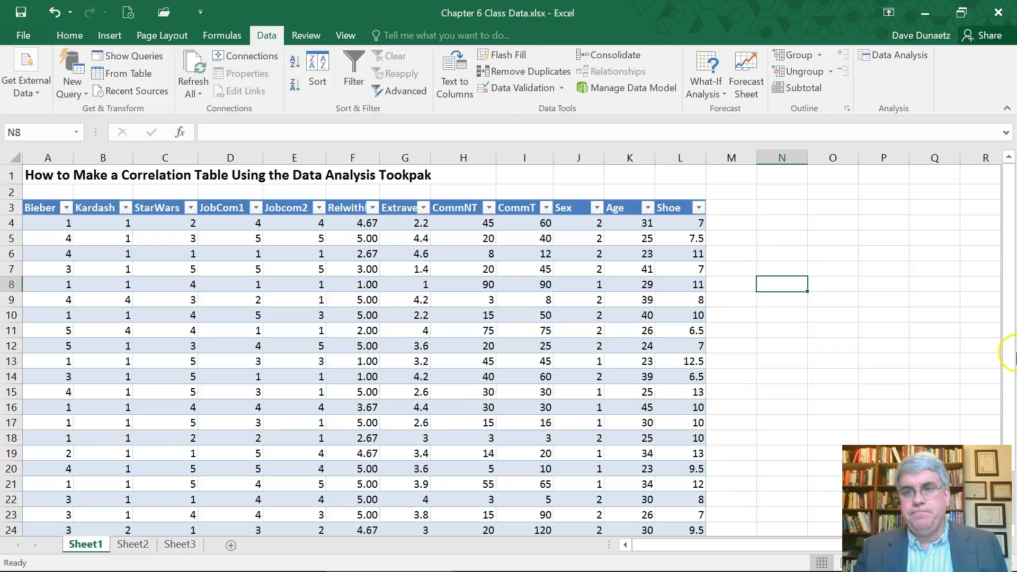
click(895, 54)
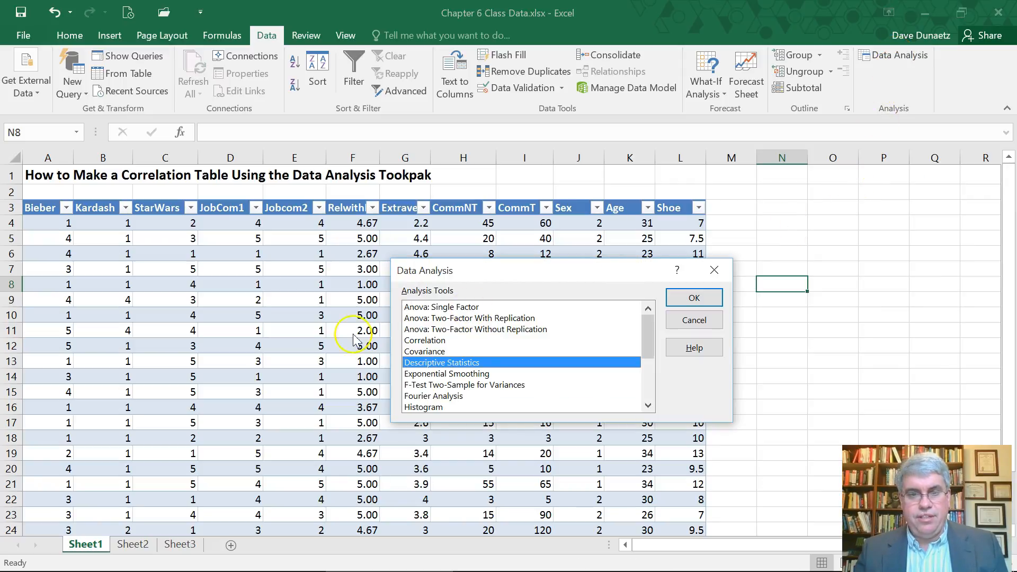
click(434, 340)
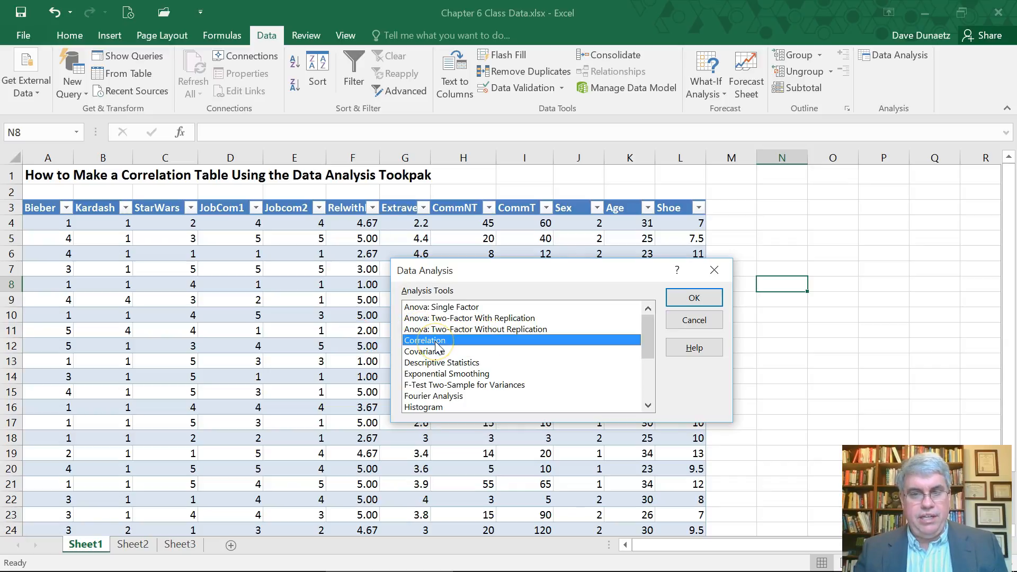
click(684, 298)
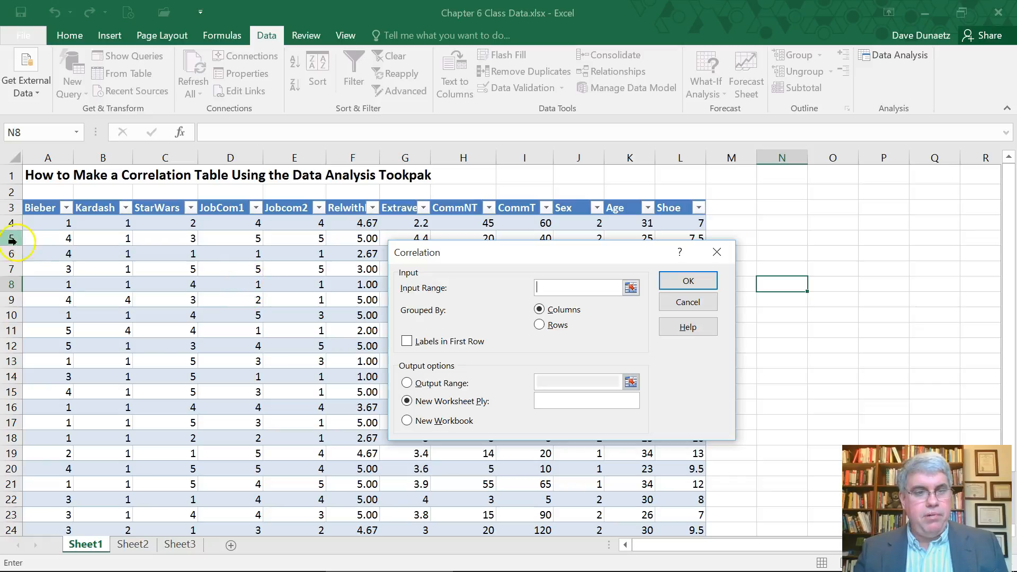
- Set the correlation input range to the whole data table including its header row, $A$3:$L$28
click(39, 209)
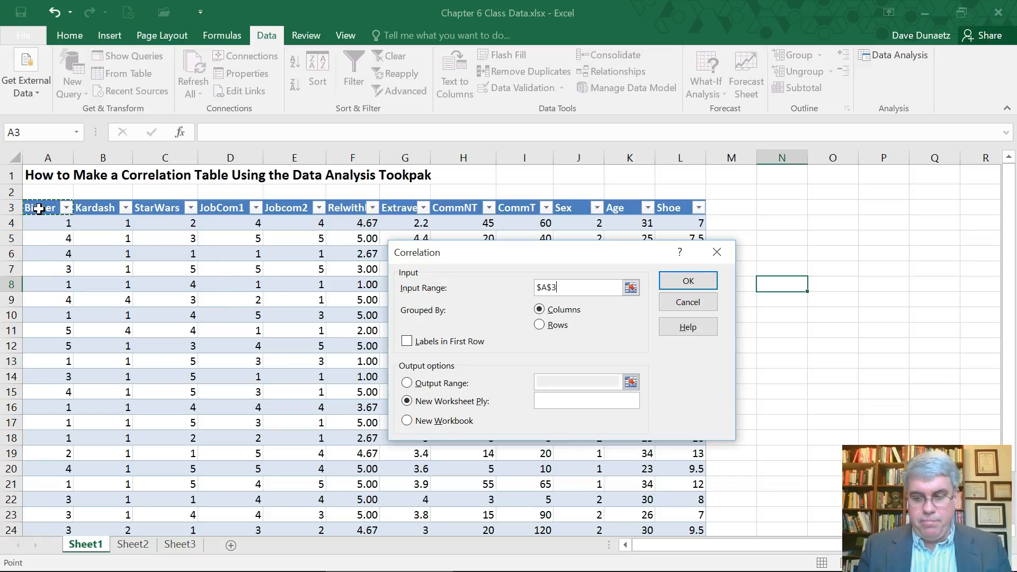
key(shift+Right)
key(shift+Right)
key(shift+Right)
key(shift+Right)
key(shift+Right)
key(shift+Right)
key(shift+Right)
key(shift+Right)
key(shift+Right)
key(shift+Right)
key(shift+Right)
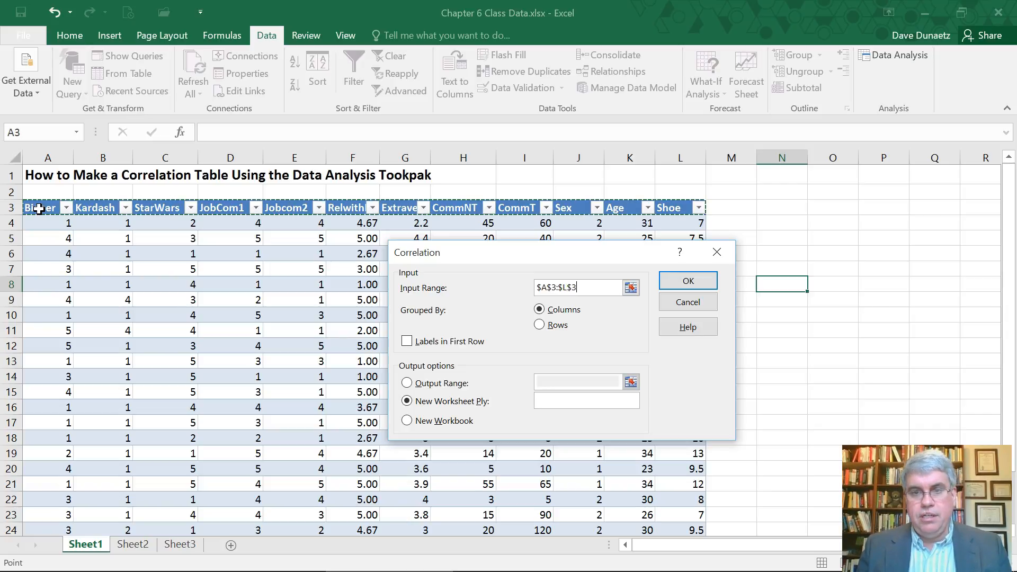
key(shift+Down)
key(shift+Down)
key(shift+Down)
key(shift+Down)
key(shift+Down)
key(shift+Down)
key(shift+Down)
key(shift+Down)
key(shift+Down)
key(shift+Down)
key(shift+Down)
key(shift+Down)
key(shift+Down)
key(shift+Down)
key(shift+Down)
key(shift+Down)
key(shift+Down)
key(shift+Down)
key(shift+Down)
key(shift+Down)
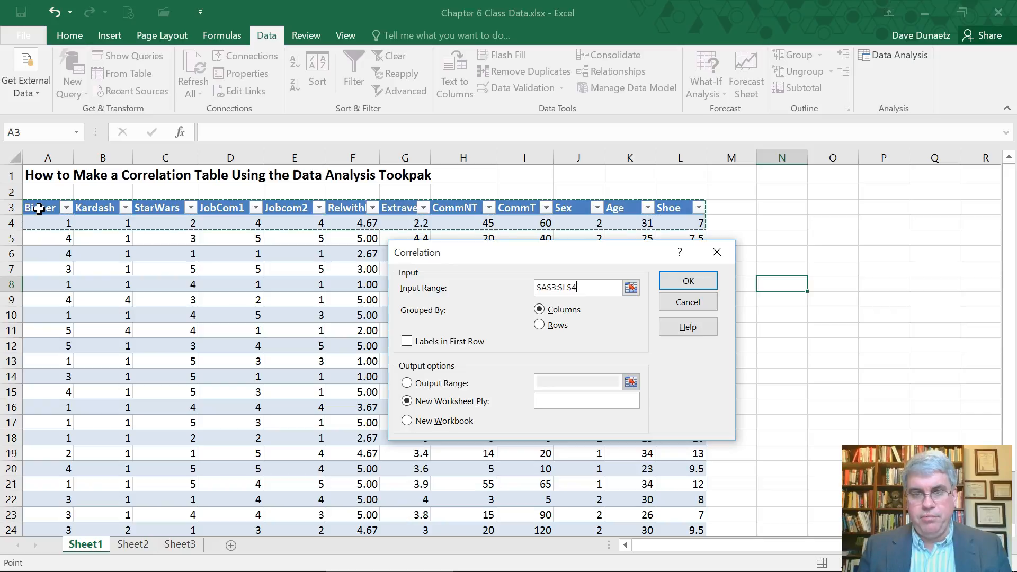
key(shift+Up)
key(shift+Up)
key(shift+Up)
key(shift+Up)
key(shift+Up)
key(shift+Up)
key(shift+Up)
key(shift+Up)
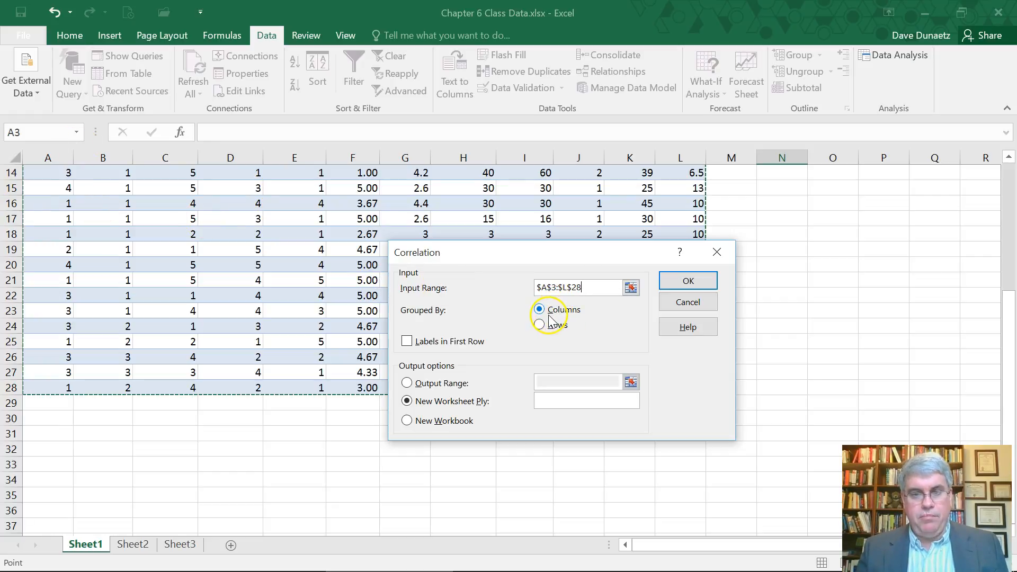
- Treat the first row as labels and generate the correlation output on a new worksheet named Correlation Table
scroll(157, 450, up, 5)
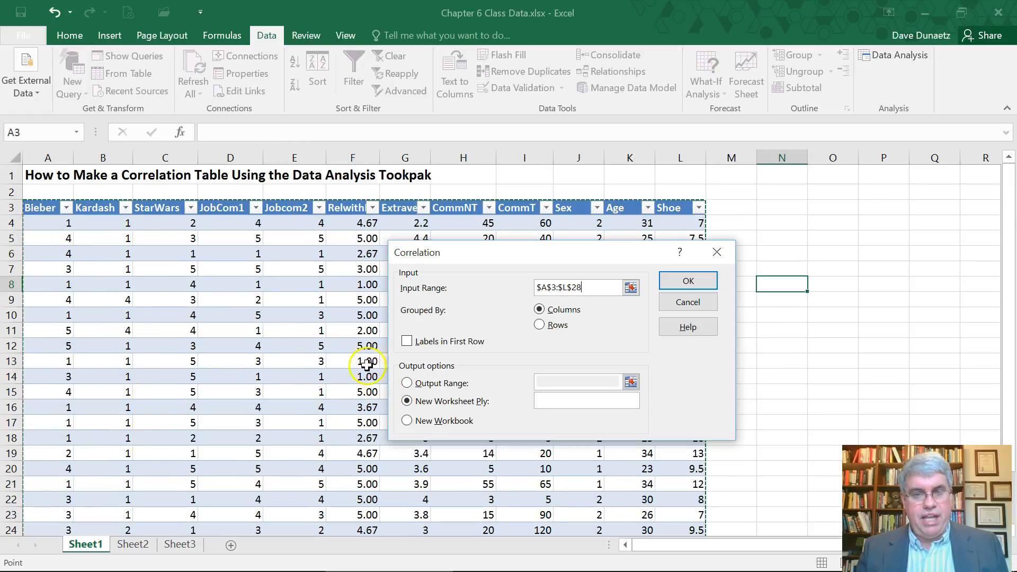
click(407, 342)
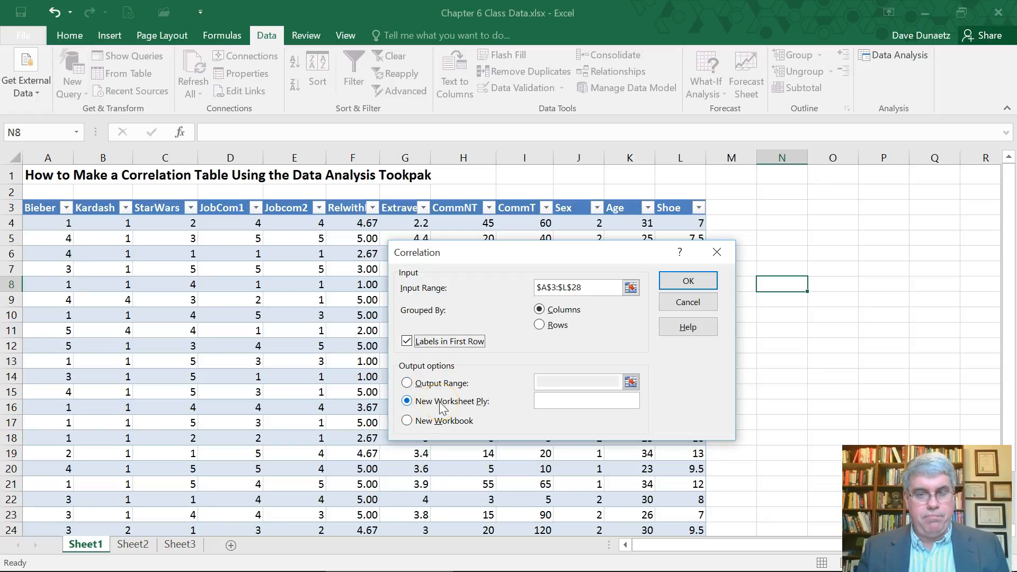
click(568, 402)
text(Correlation Tab)
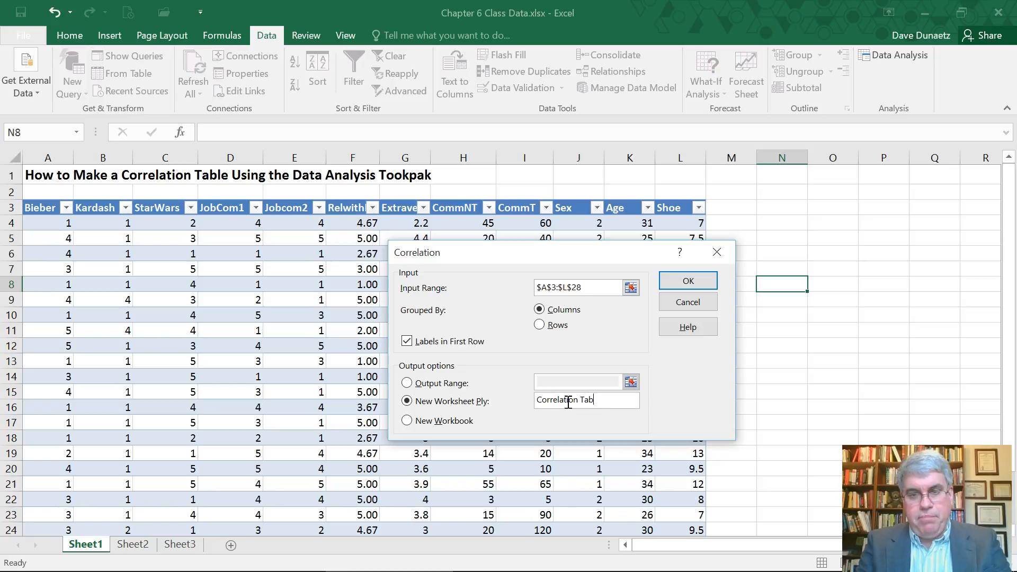
text(le)
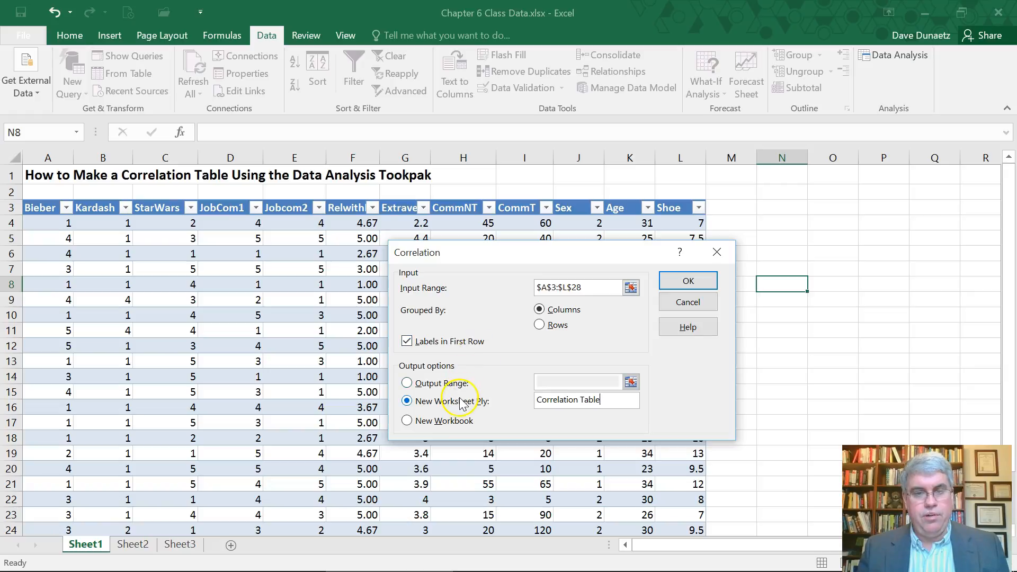
click(689, 280)
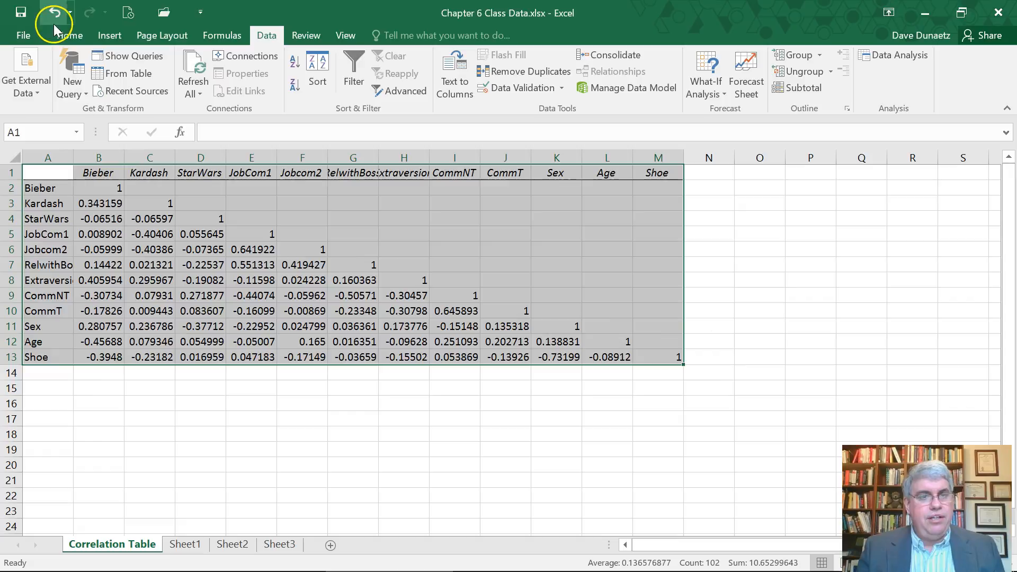
- Apply the Number format to the whole correlation table and deselect it
click(69, 36)
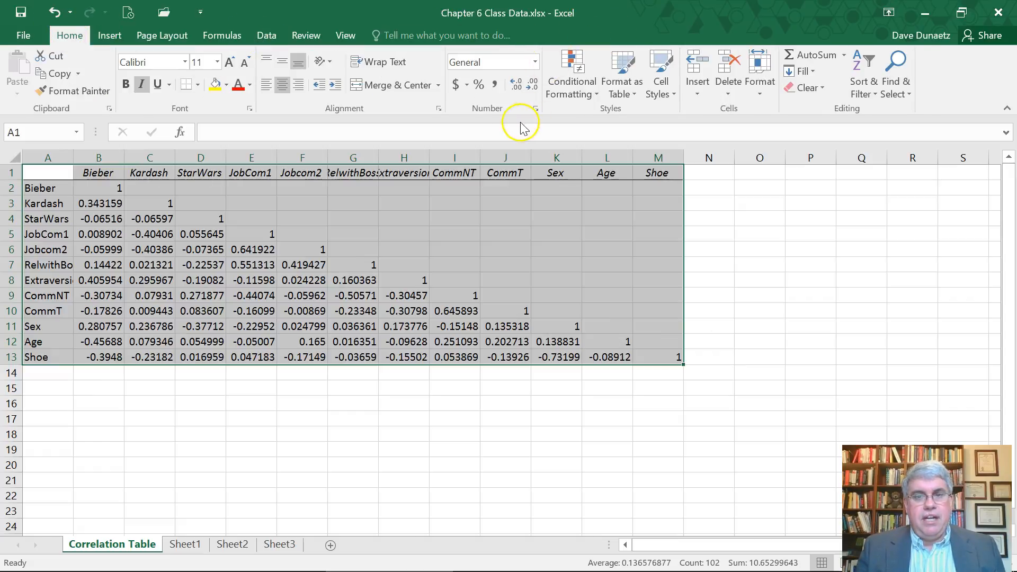
click(534, 62)
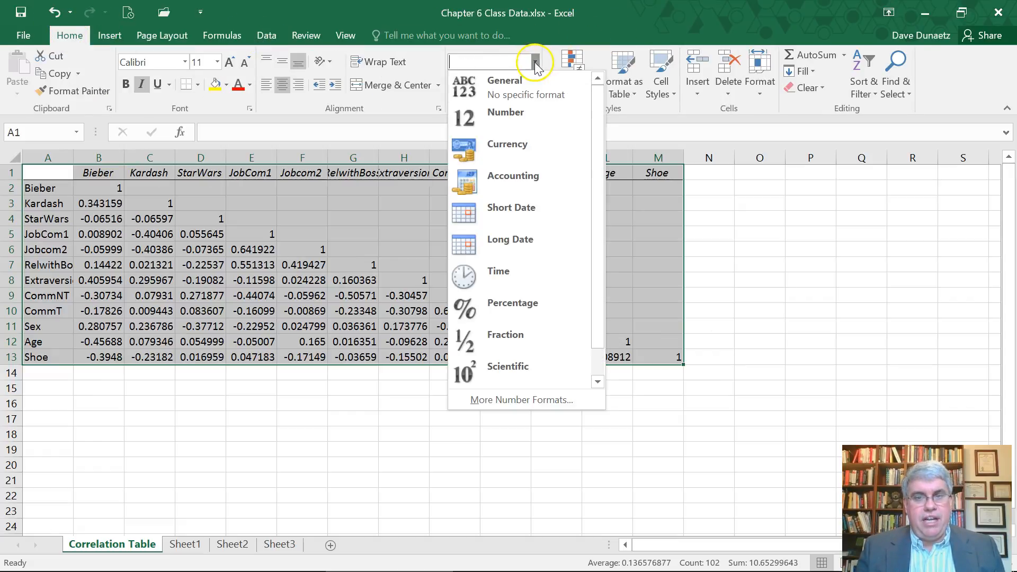
click(527, 118)
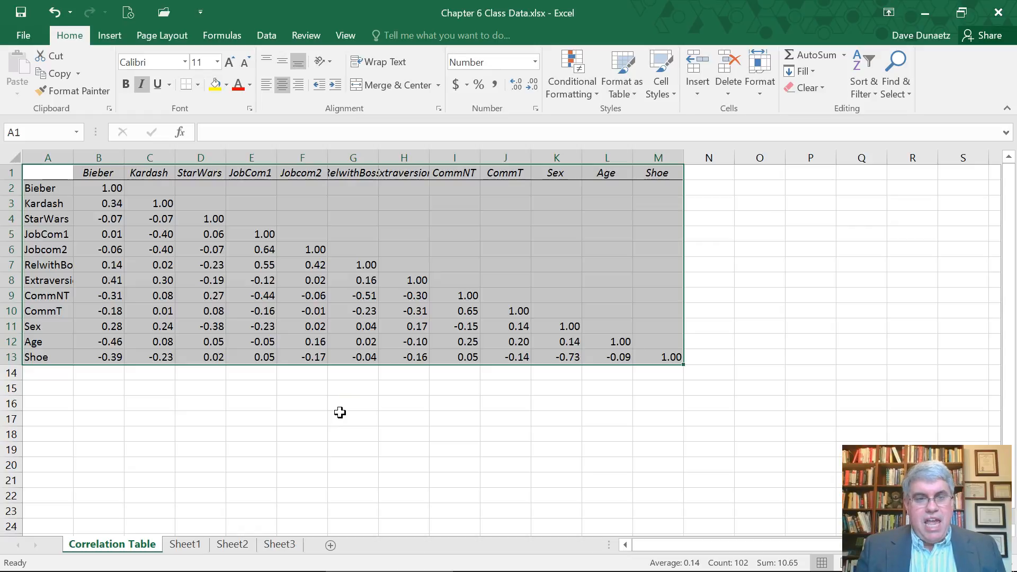
click(340, 412)
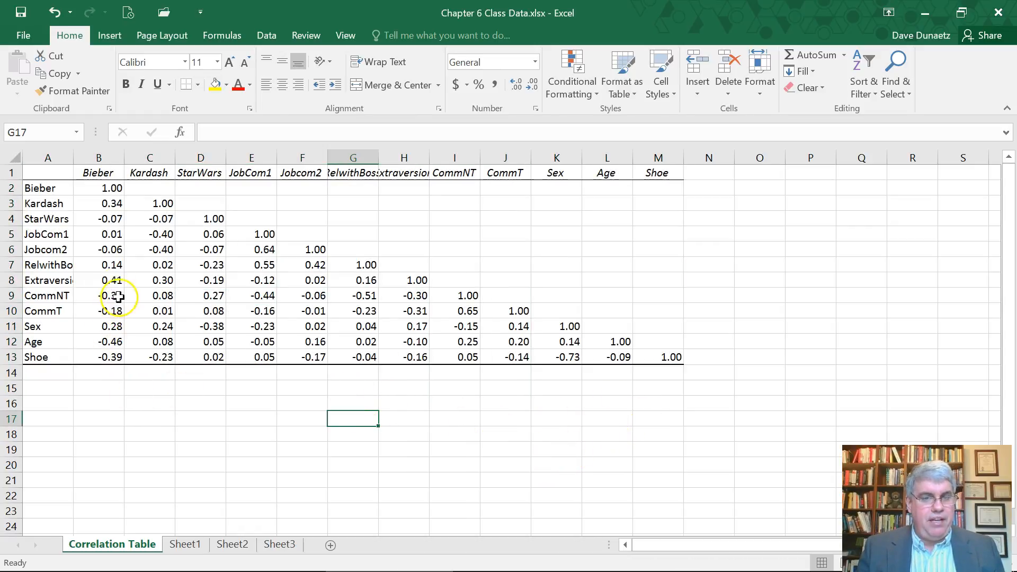
- Fill the Bieber column's correlations with Extraversion (B8) and Kardash (B3) in yellow
click(90, 280)
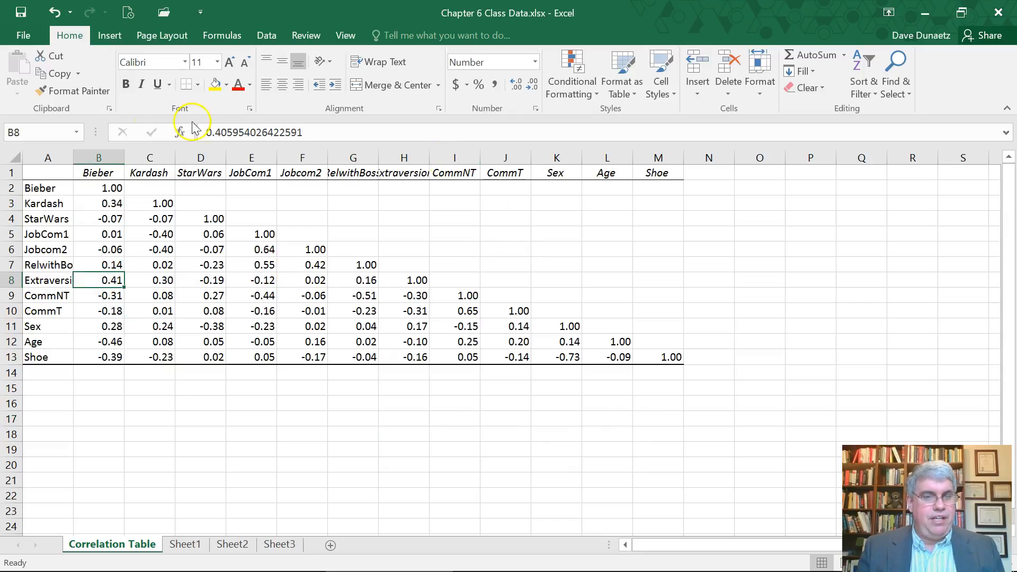
click(215, 86)
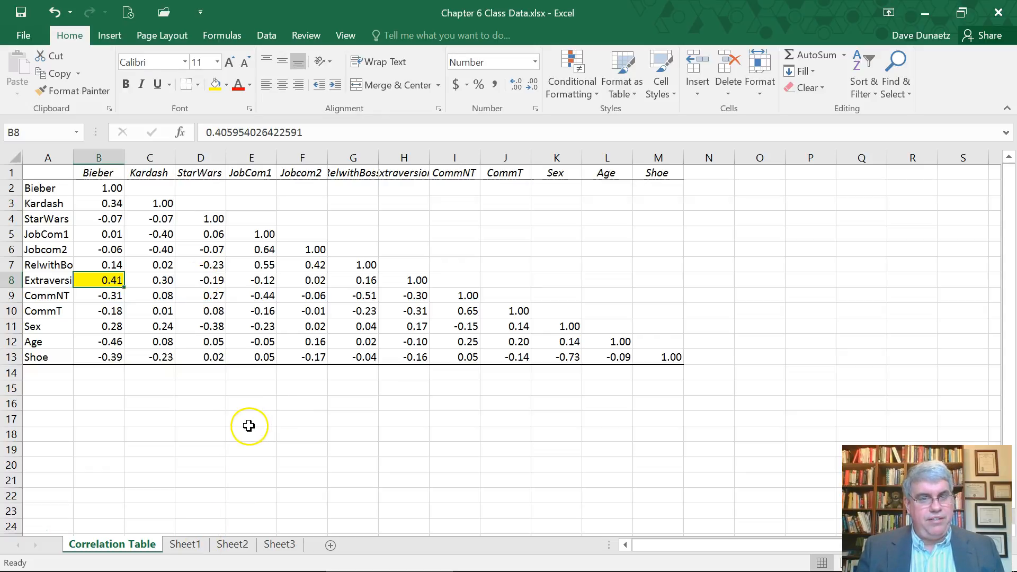
click(103, 203)
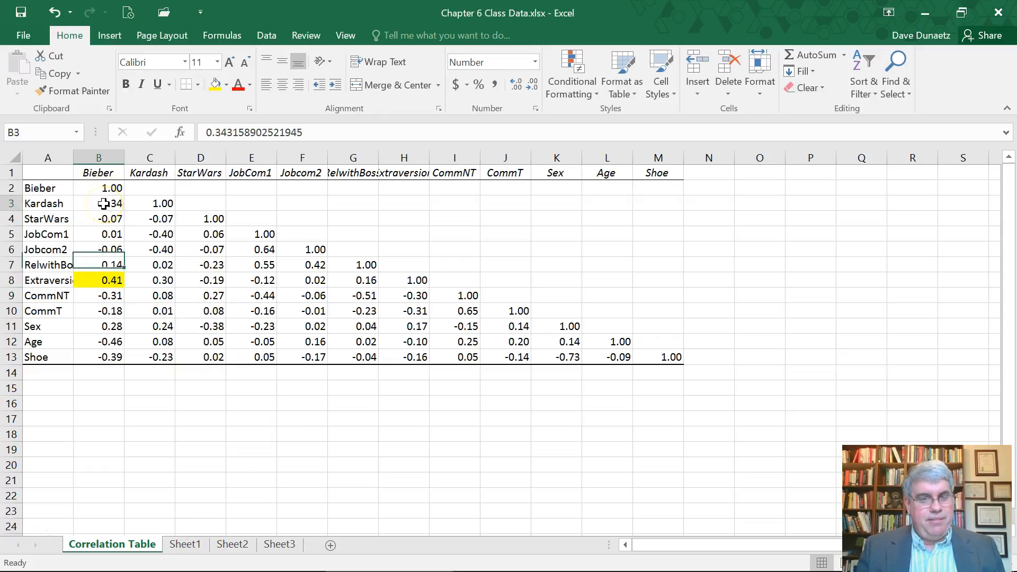
click(215, 84)
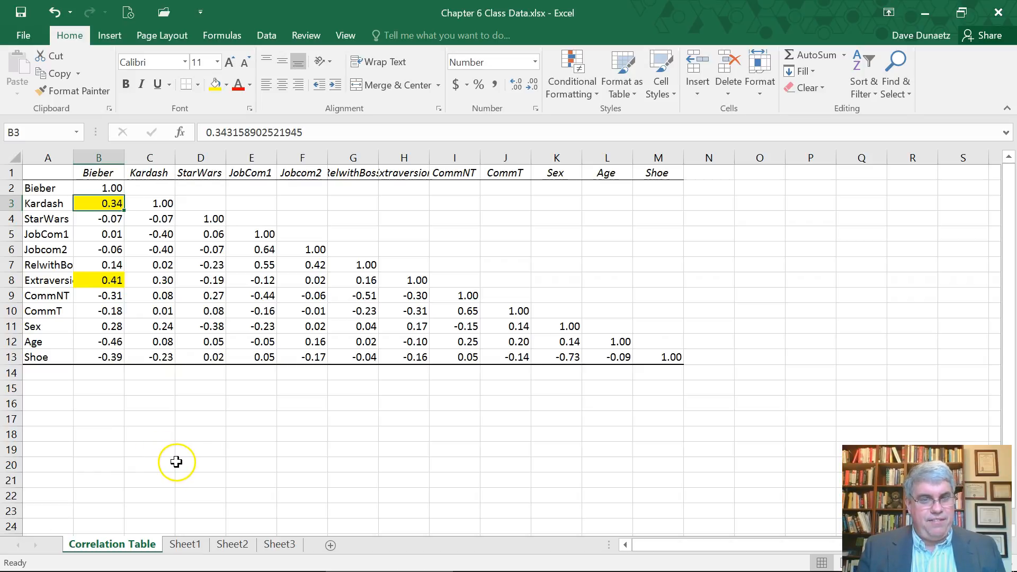
- Fill the Kardash correlations in C5:C6 and the RelwithBoss correlations in E7:F7 with yellow
click(157, 233)
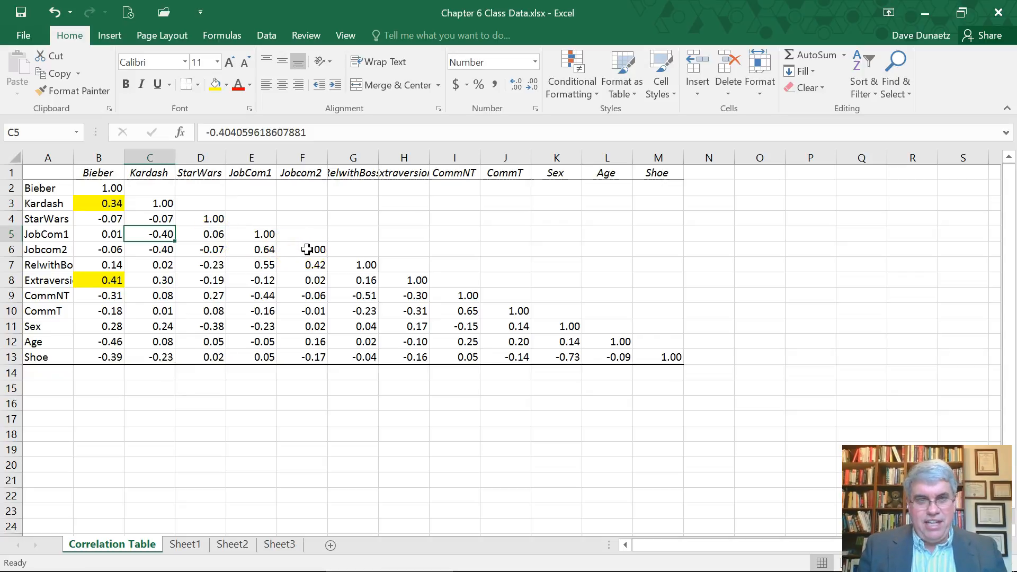
key(shift+Down)
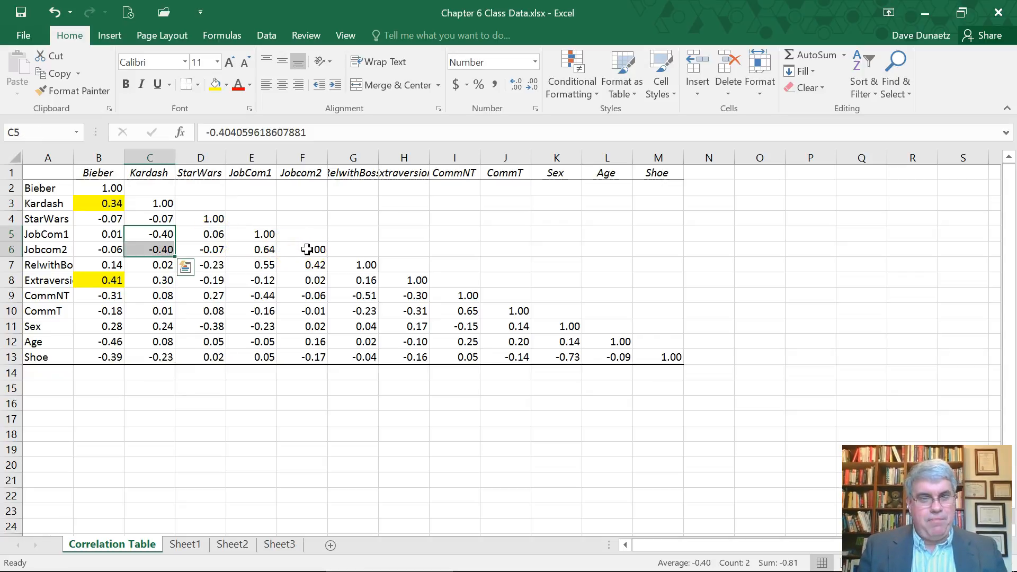
click(213, 86)
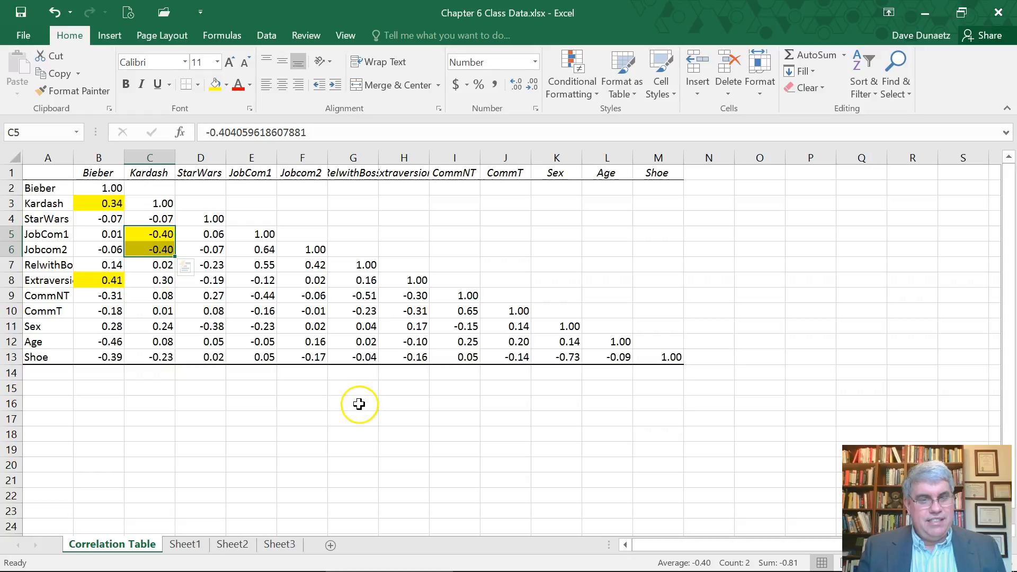
click(315, 265)
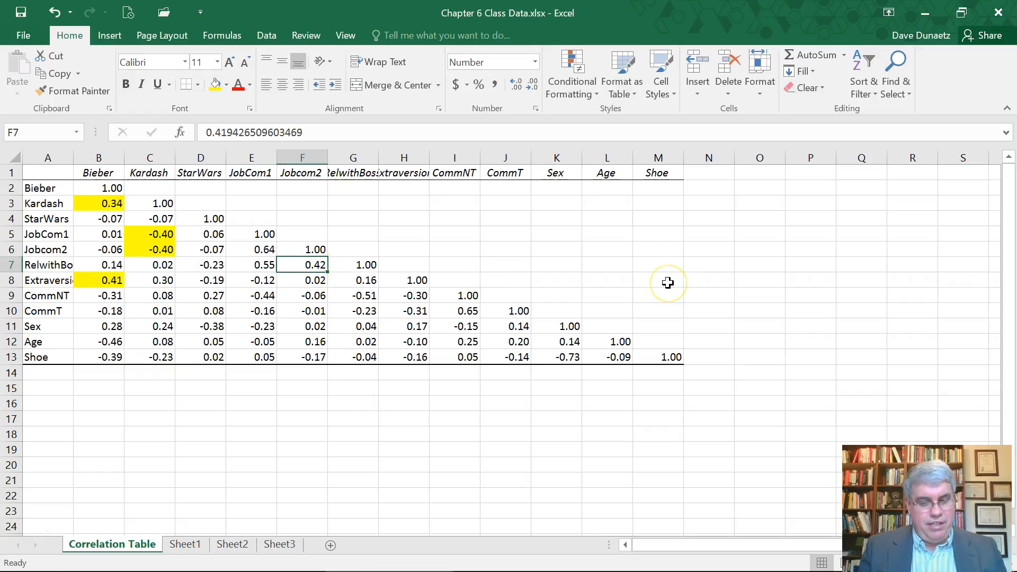
key(shift+Left)
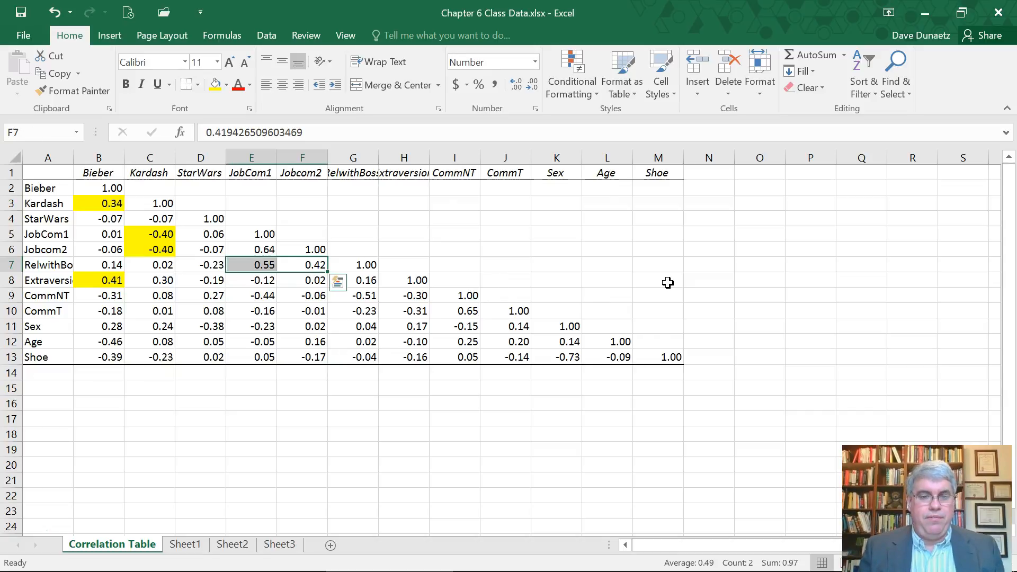
click(215, 81)
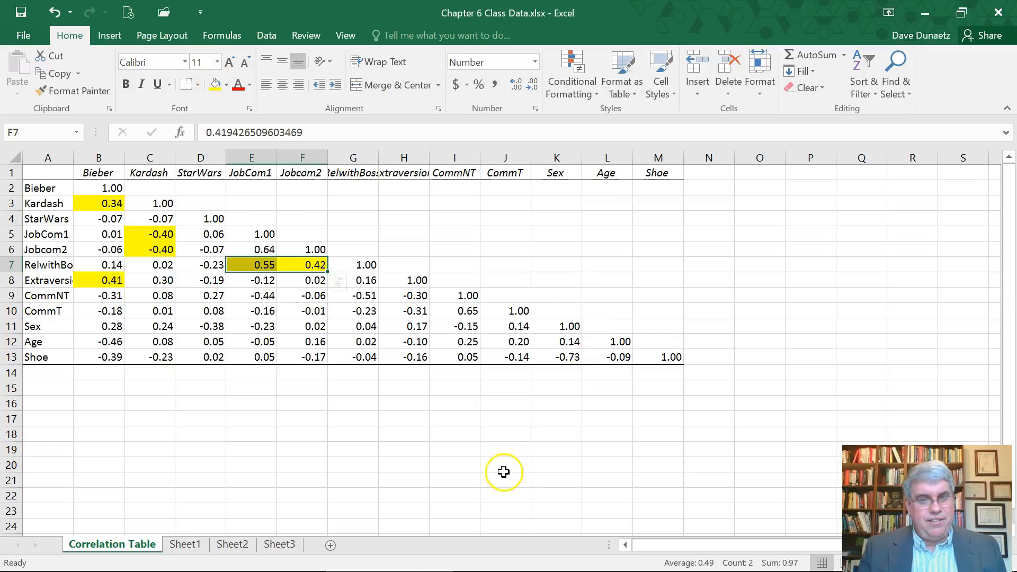